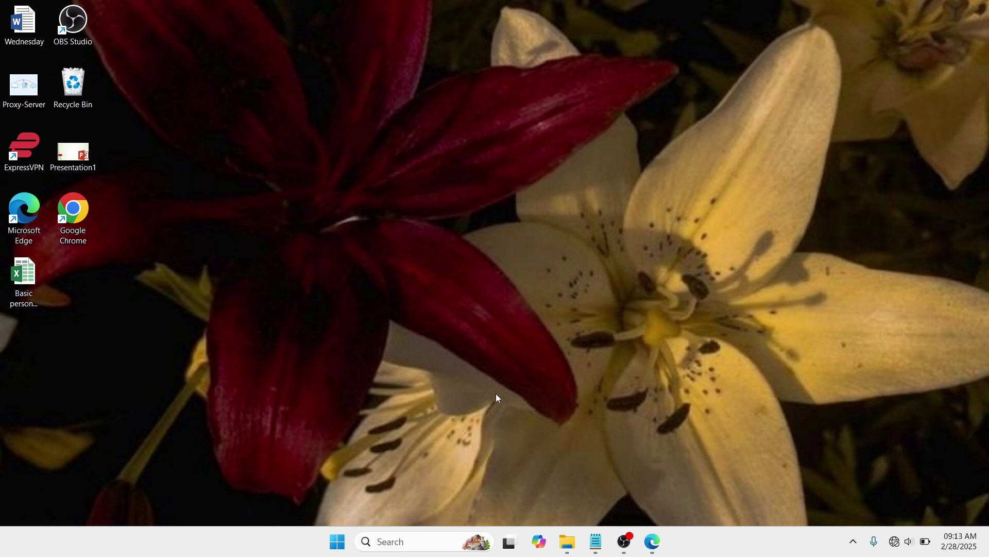
Launch the Registry Editor by running regedit and approve the administrator permission request
{"action": "key", "text": "super+r"}
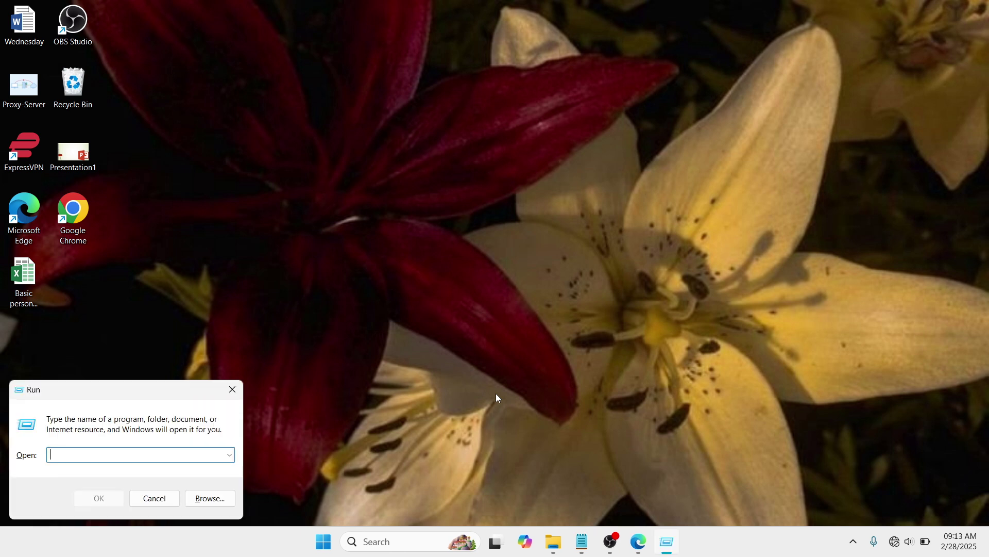
{"action": "left_click_drag", "start_coordinate": [179, 392], "coordinate": [530, 205]}
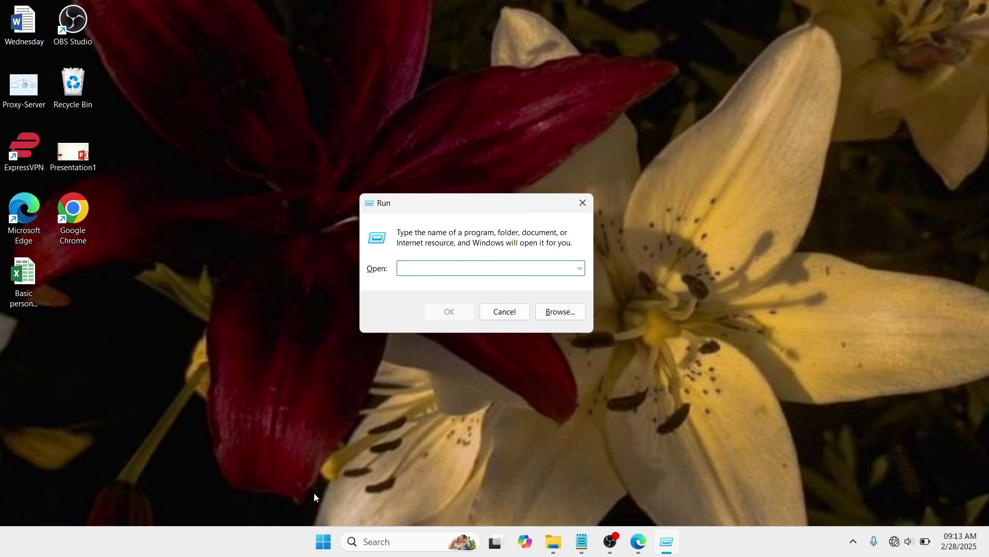
{"action": "right_click", "coordinate": [325, 541]}
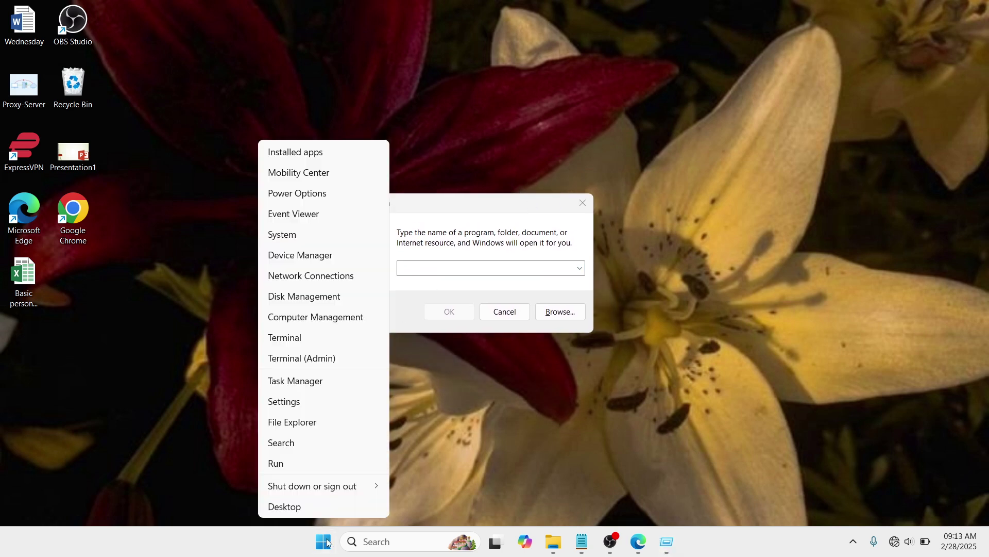
{"action": "left_click", "coordinate": [293, 462]}
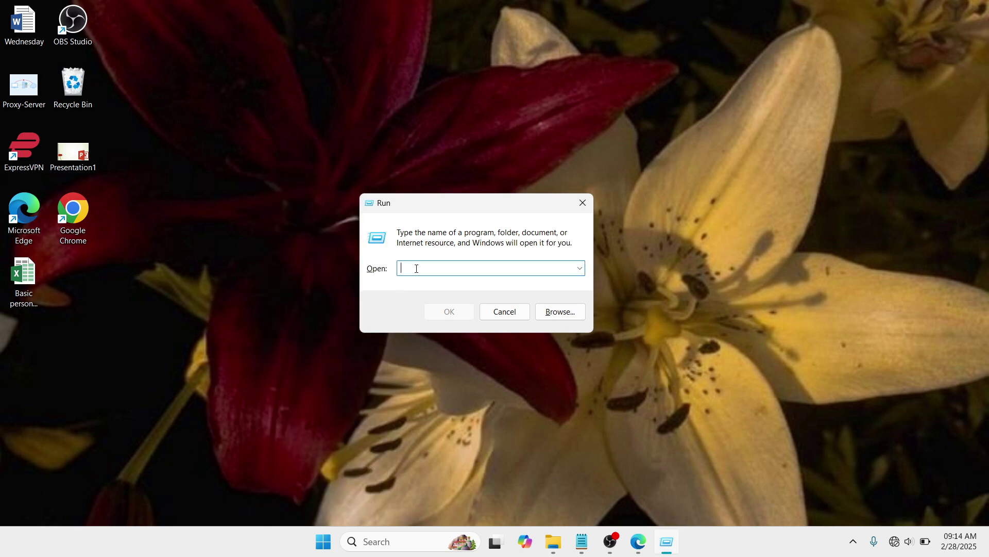
{"action": "type", "text": "regedit"}
{"action": "left_click", "coordinate": [450, 312]}
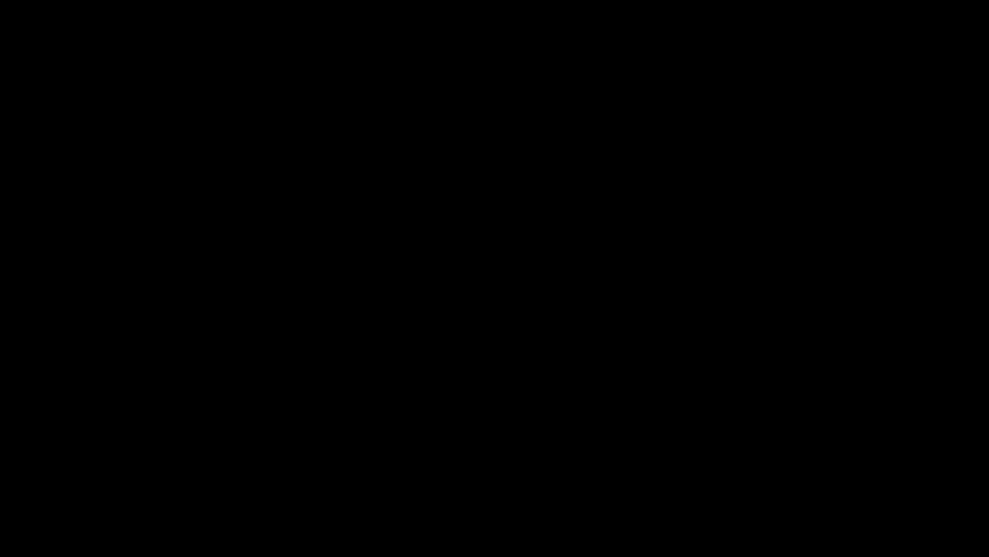
{"action": "left_click", "coordinate": [446, 380]}
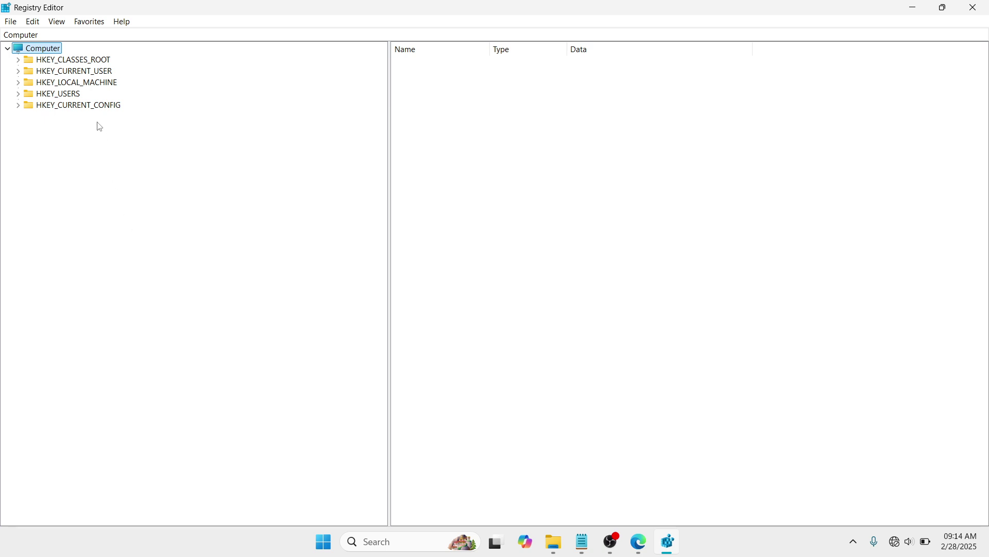
Under HKEY_CLASSES_ROOT, open the .exe key's (Default) value and make sure its data is exefile
{"action": "left_click", "coordinate": [88, 58]}
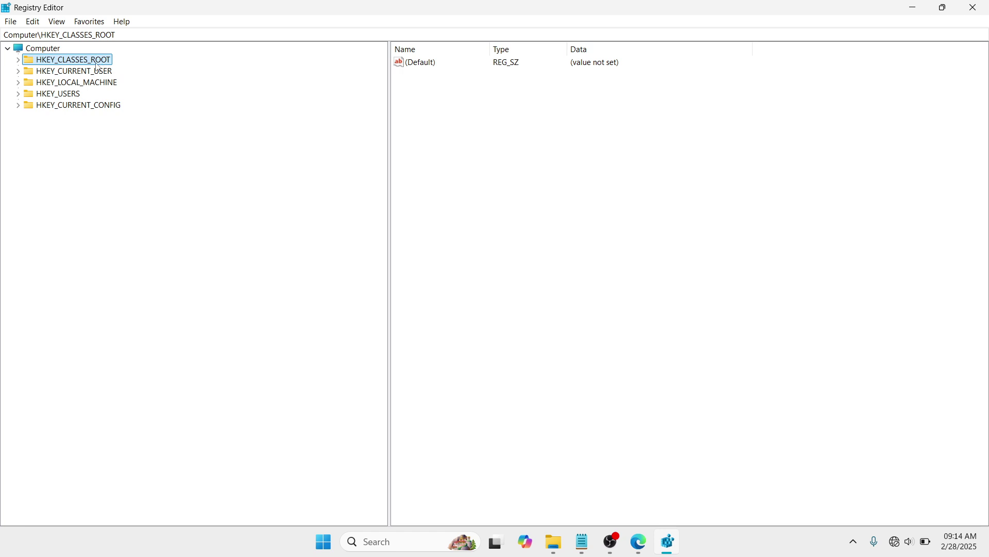
{"action": "left_click", "coordinate": [18, 59]}
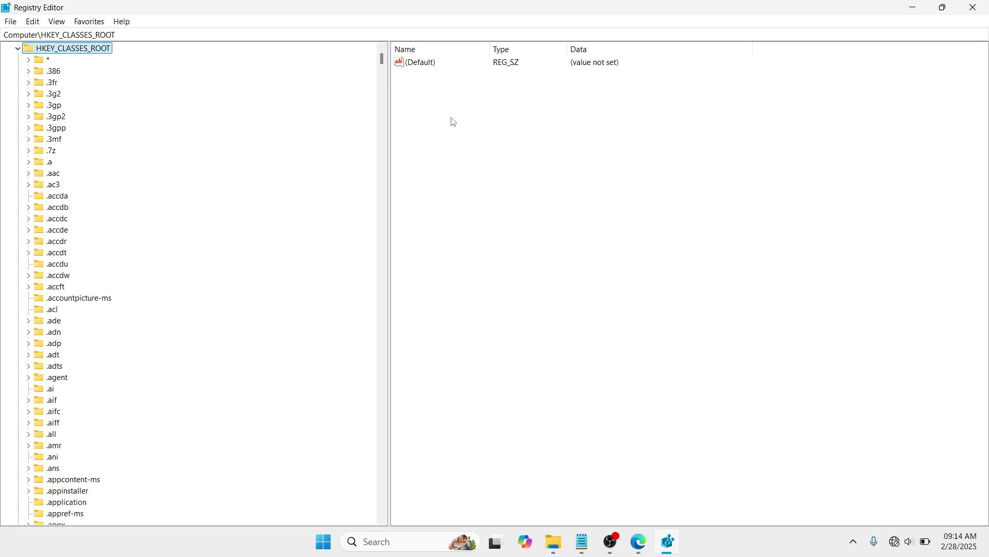
{"action": "left_click_drag", "start_coordinate": [385, 65], "coordinate": [386, 80]}
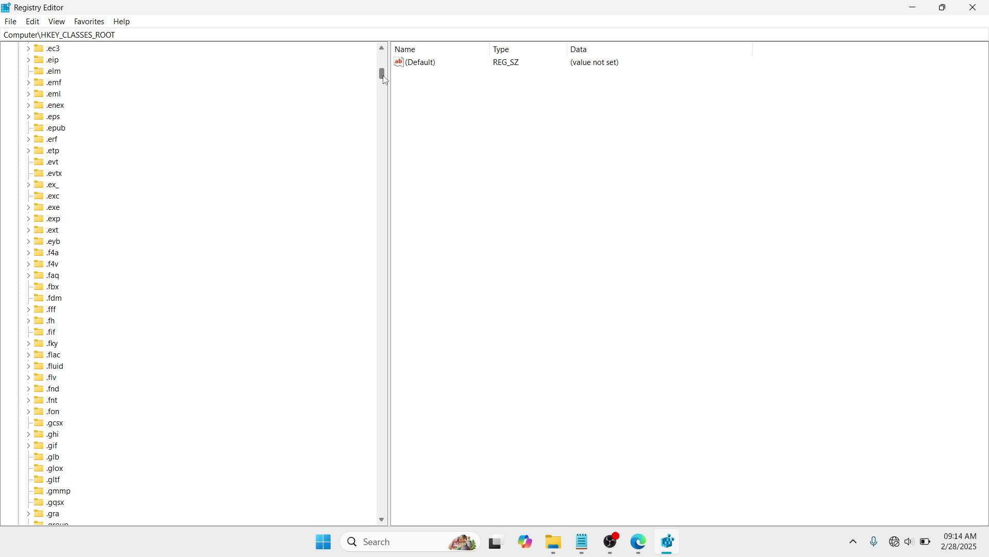
{"action": "left_click", "coordinate": [56, 208]}
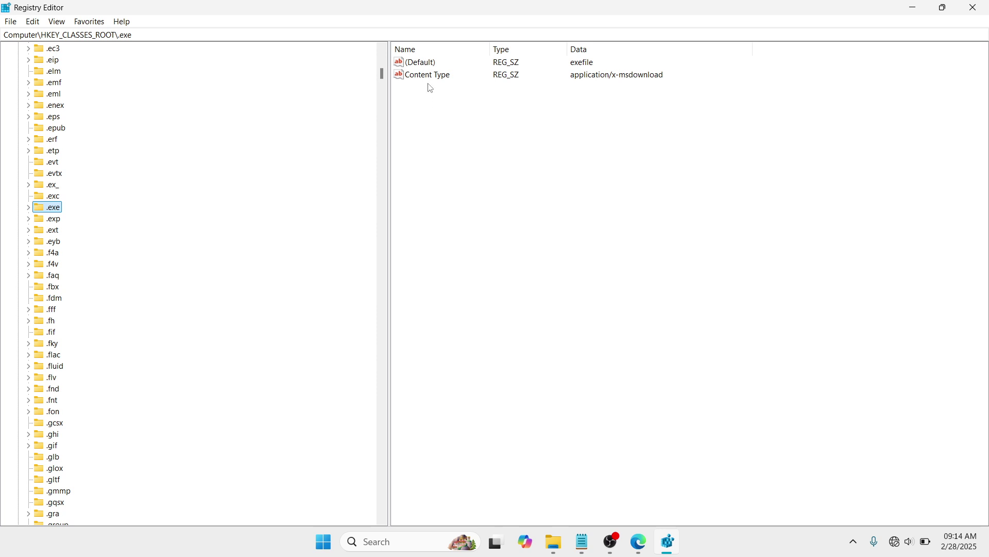
{"action": "double_click", "coordinate": [428, 67]}
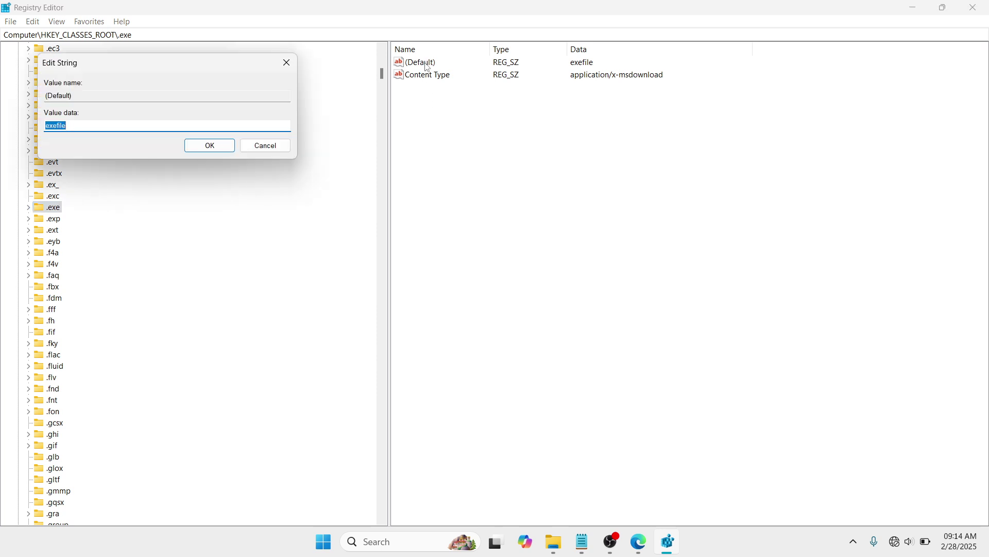
{"action": "left_click_drag", "start_coordinate": [210, 63], "coordinate": [466, 48]}
{"action": "left_click", "coordinate": [335, 114]}
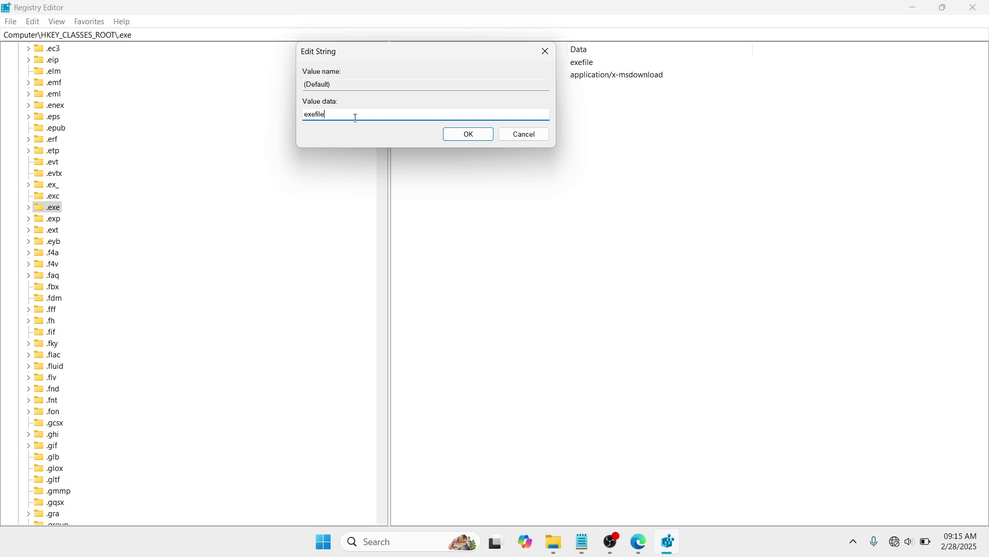
{"action": "left_click", "coordinate": [453, 137]}
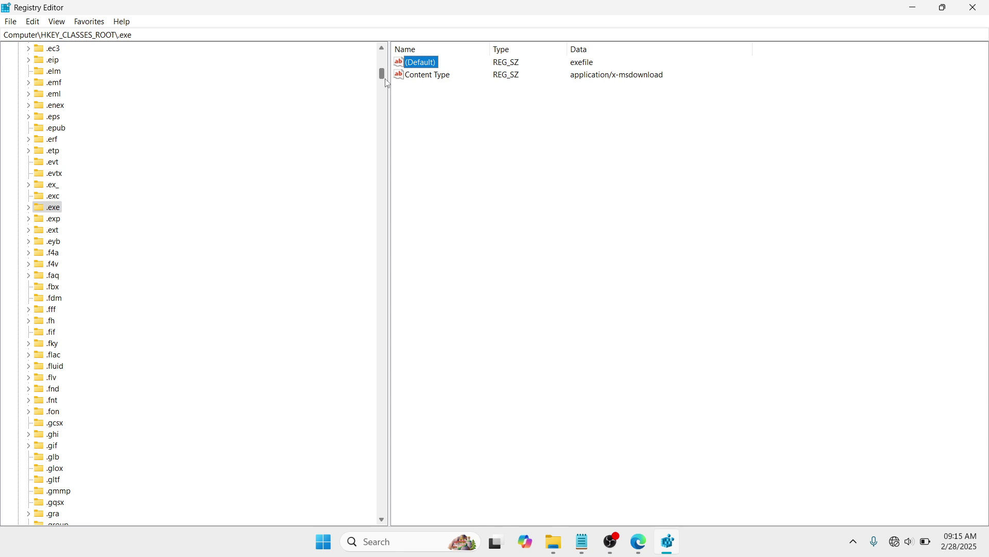
Set the (Default) value of the exefile key under HKEY_CLASSES_ROOT to "%1"%*, using the string from the Notepad command notes
{"action": "left_click_drag", "start_coordinate": [385, 80], "coordinate": [382, 213]}
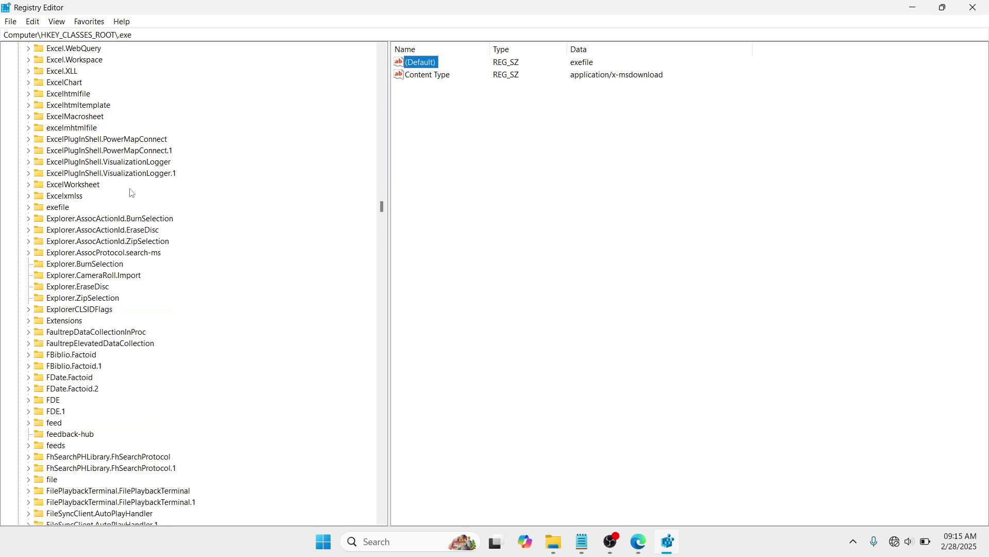
{"action": "left_click", "coordinate": [53, 210]}
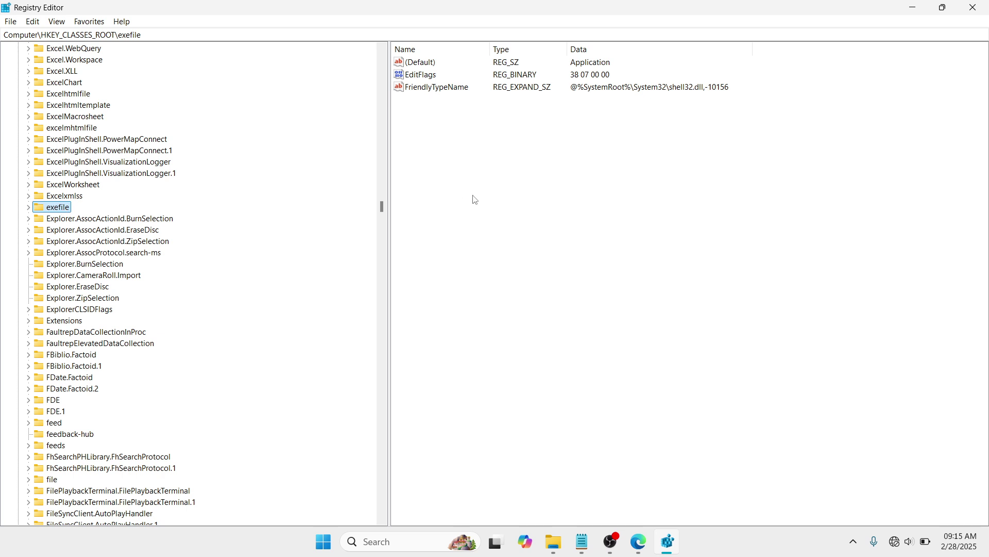
{"action": "double_click", "coordinate": [427, 63]}
{"action": "left_click_drag", "start_coordinate": [212, 64], "coordinate": [466, 78]}
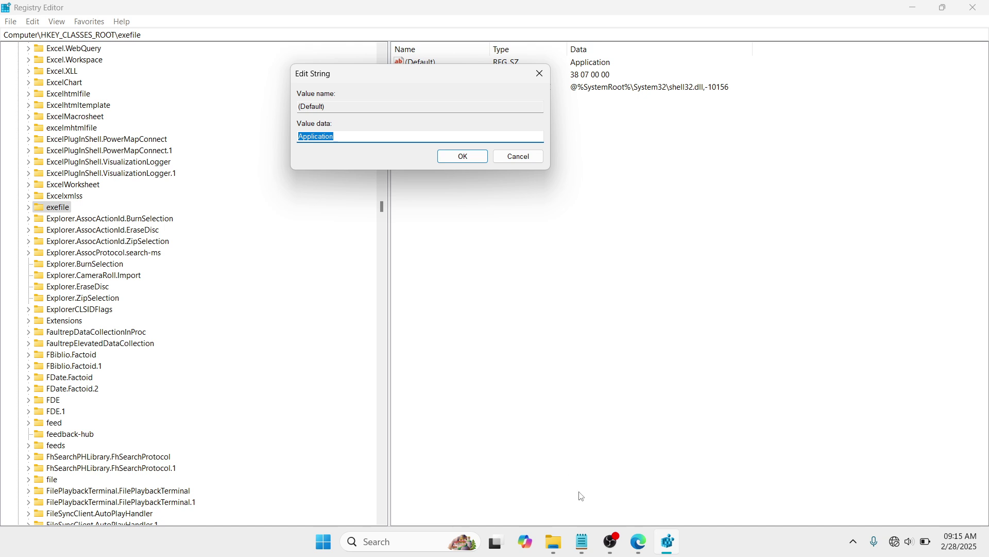
{"action": "left_click", "coordinate": [582, 541]}
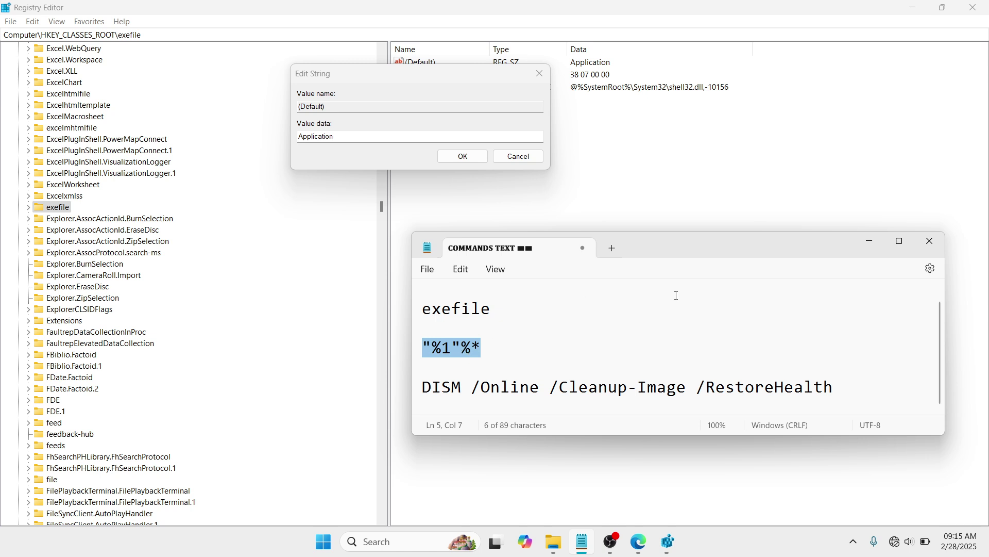
{"action": "left_click", "coordinate": [871, 241]}
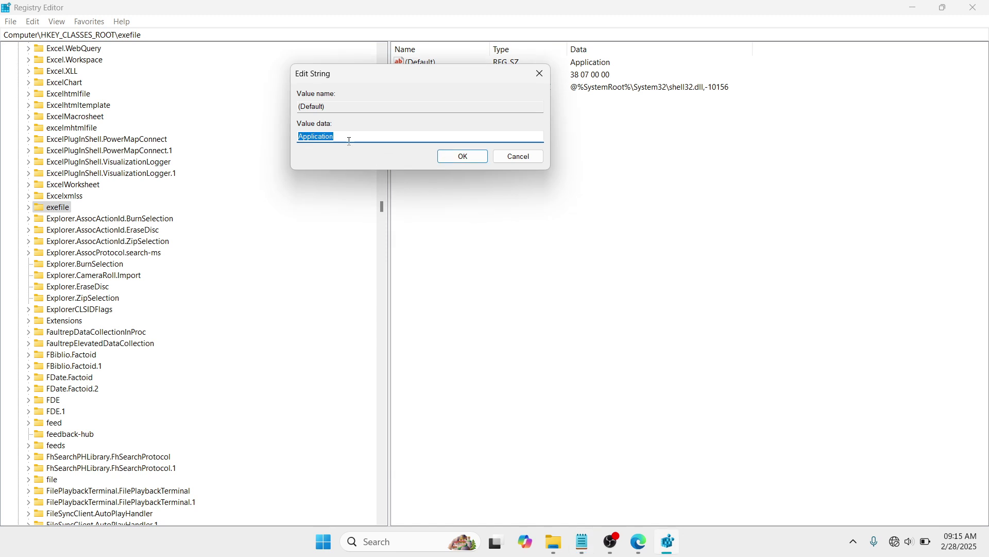
{"action": "type", "text": "\"%1\"%*"}
{"action": "left_click", "coordinate": [463, 157]}
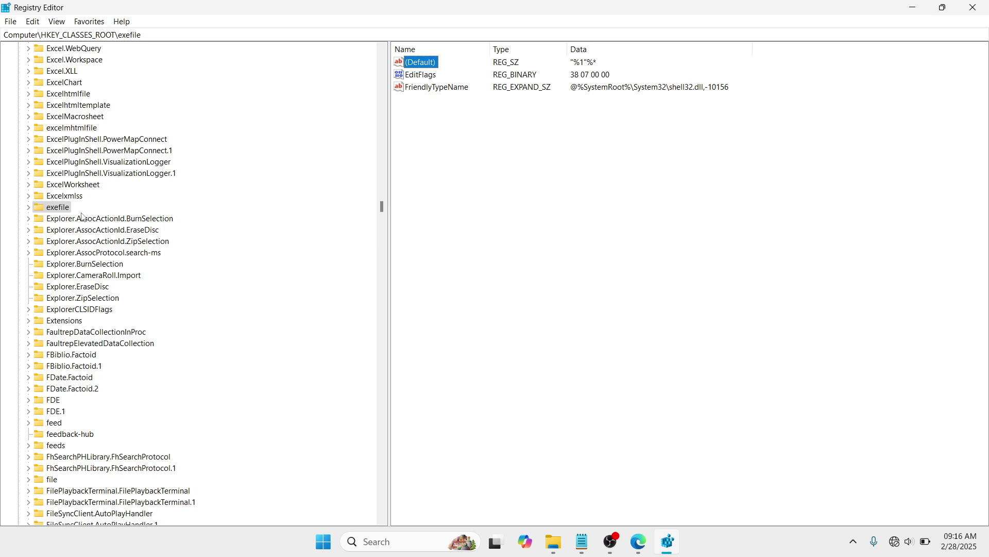
Make sure the (Default) value of exefile\shell\open is "%1"%*, and close the Registry Editor
{"action": "left_click", "coordinate": [30, 209]}
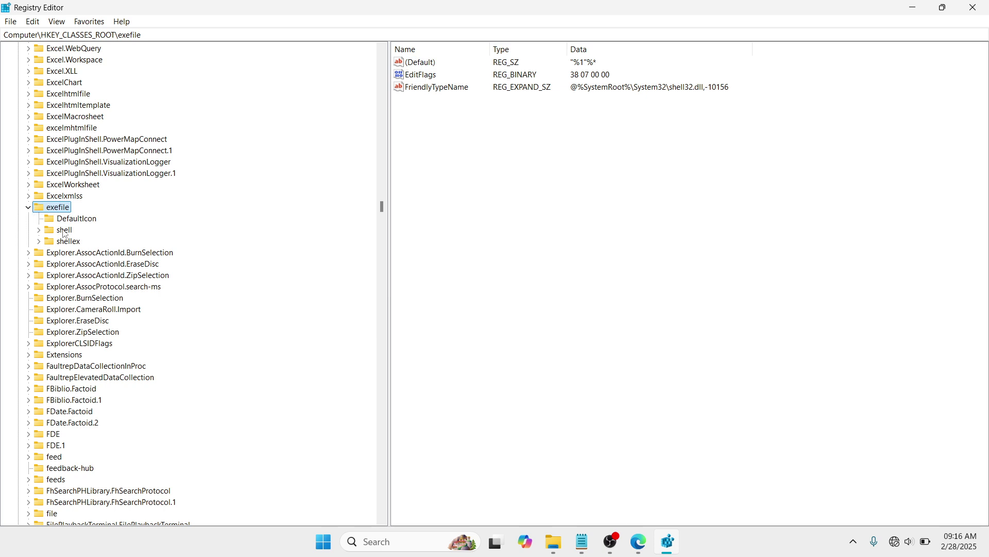
{"action": "left_click", "coordinate": [64, 231]}
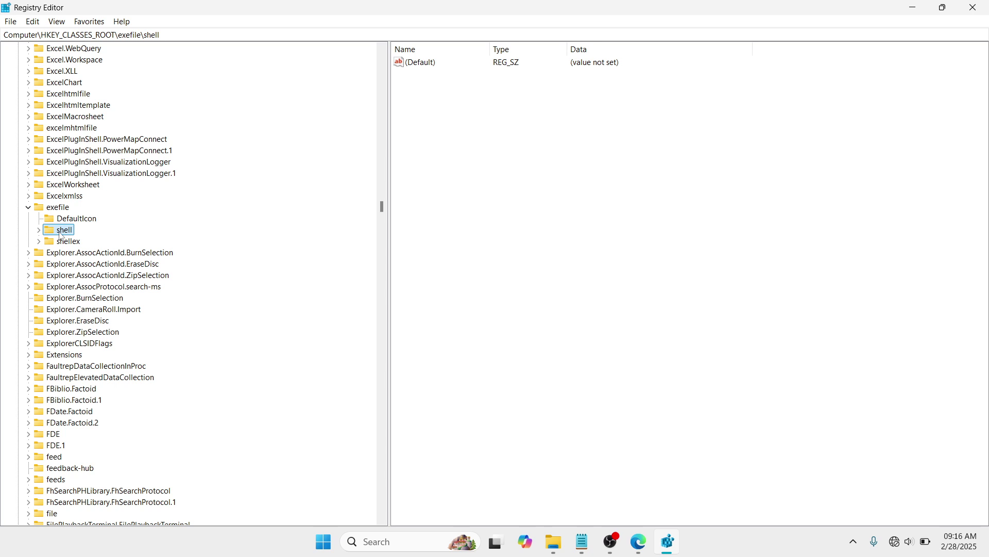
{"action": "left_click", "coordinate": [39, 230]}
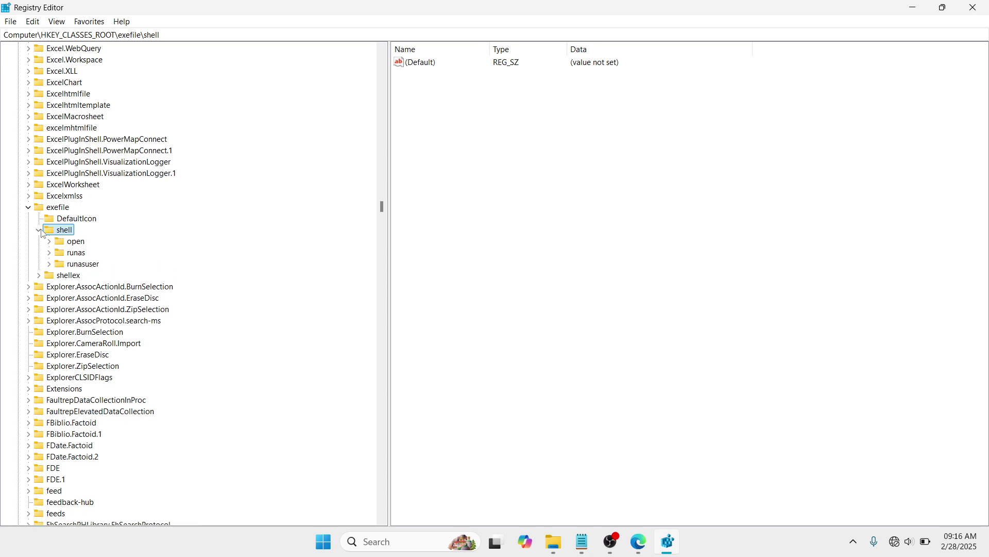
{"action": "left_click", "coordinate": [75, 243]}
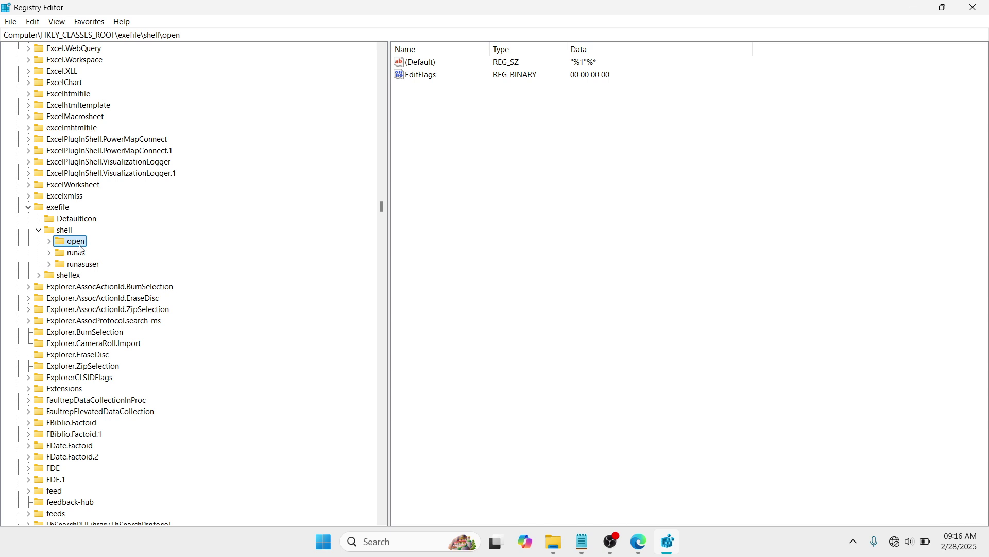
{"action": "double_click", "coordinate": [430, 63]}
{"action": "left_click_drag", "start_coordinate": [220, 62], "coordinate": [513, 61]}
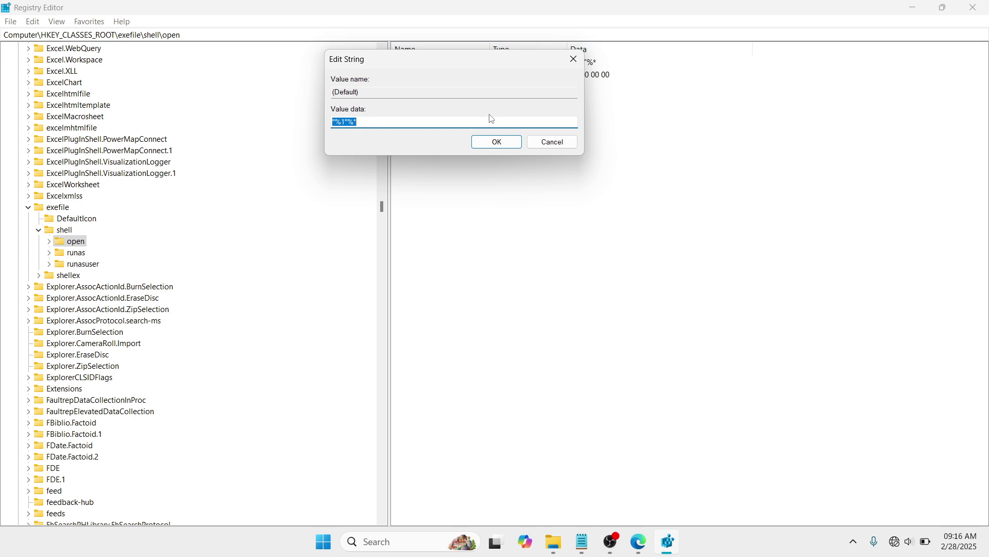
{"action": "left_click", "coordinate": [505, 143]}
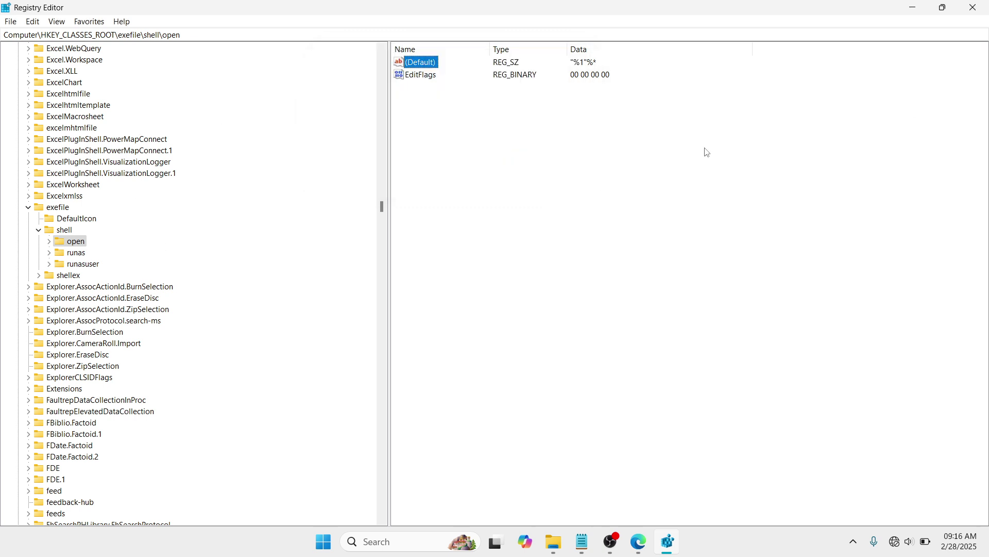
{"action": "left_click", "coordinate": [972, 7]}
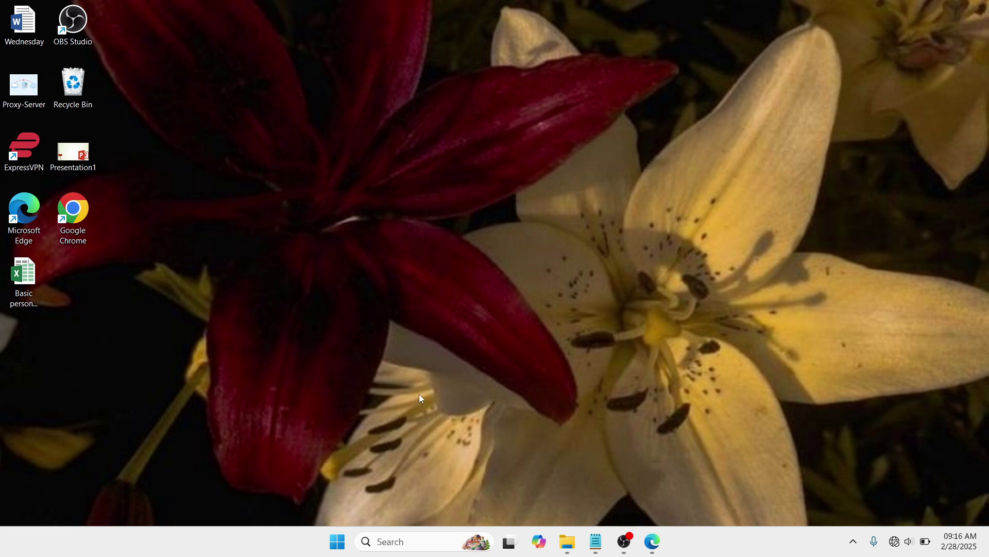
Search for cmd, run Command Prompt as administrator, and move its window toward the middle of the desktop
{"action": "left_click", "coordinate": [392, 543]}
{"action": "type", "text": "cmd"}
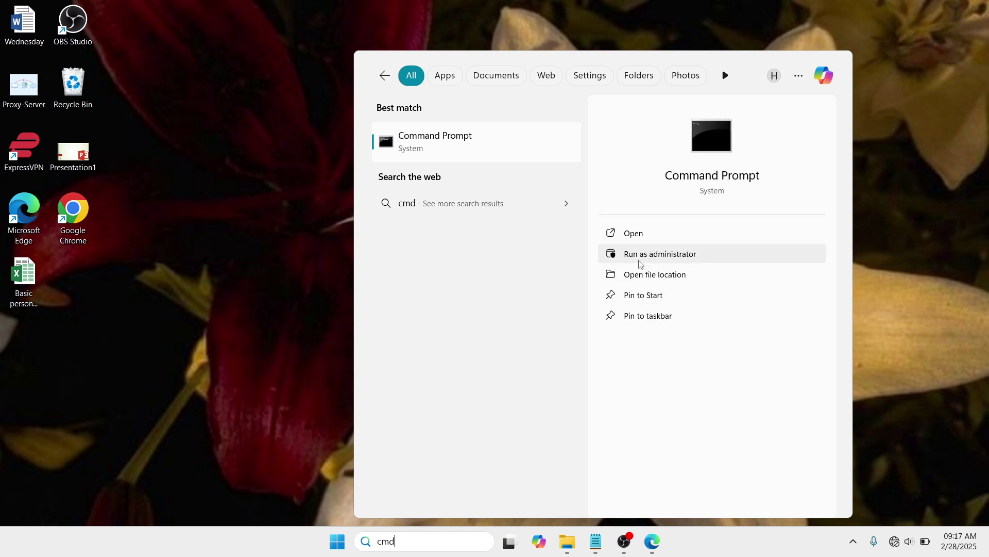
{"action": "left_click", "coordinate": [694, 258]}
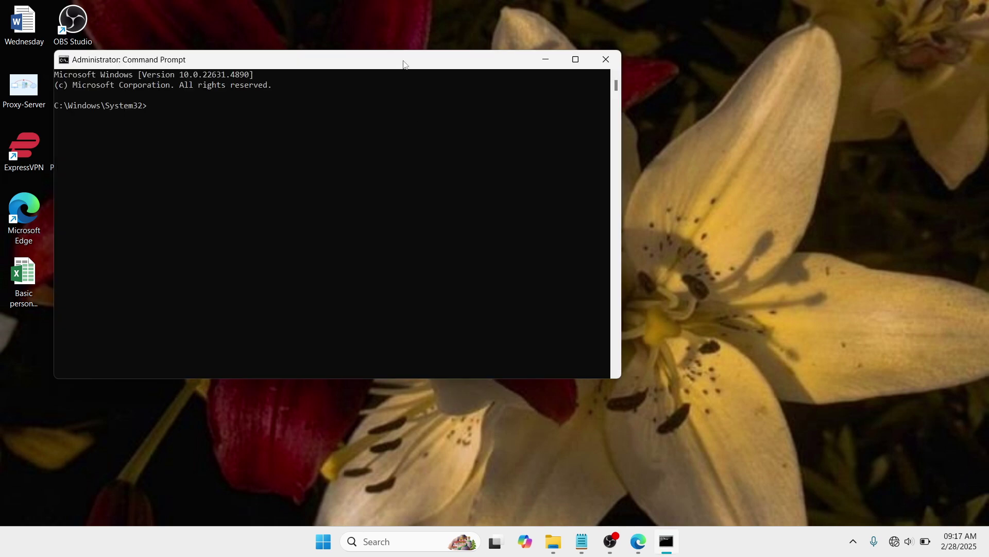
{"action": "left_click_drag", "start_coordinate": [404, 64], "coordinate": [576, 131]}
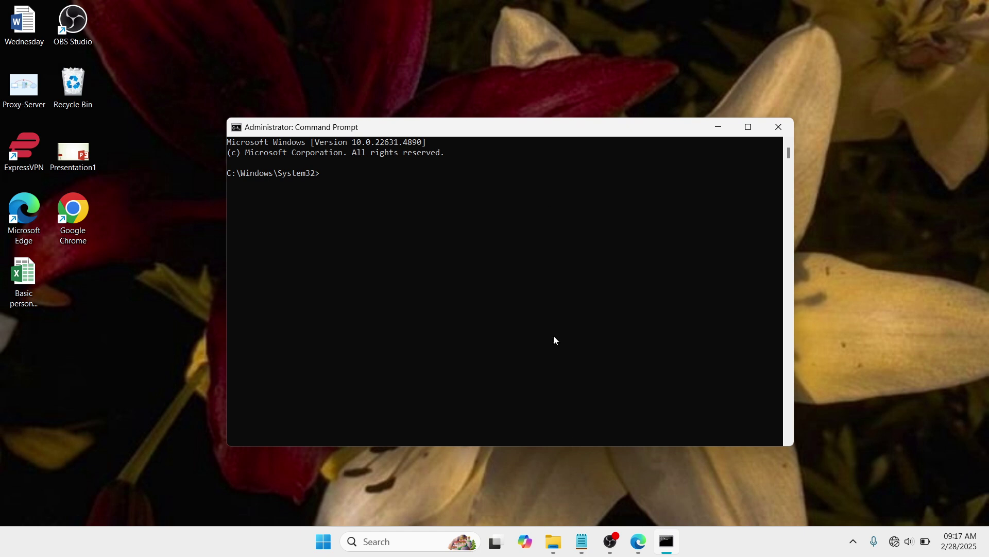
Copy DISM /Online /Cleanup-Image /RestoreHealth from the Notepad notes, run it in Command Prompt, and close the console window
{"action": "left_click", "coordinate": [581, 538]}
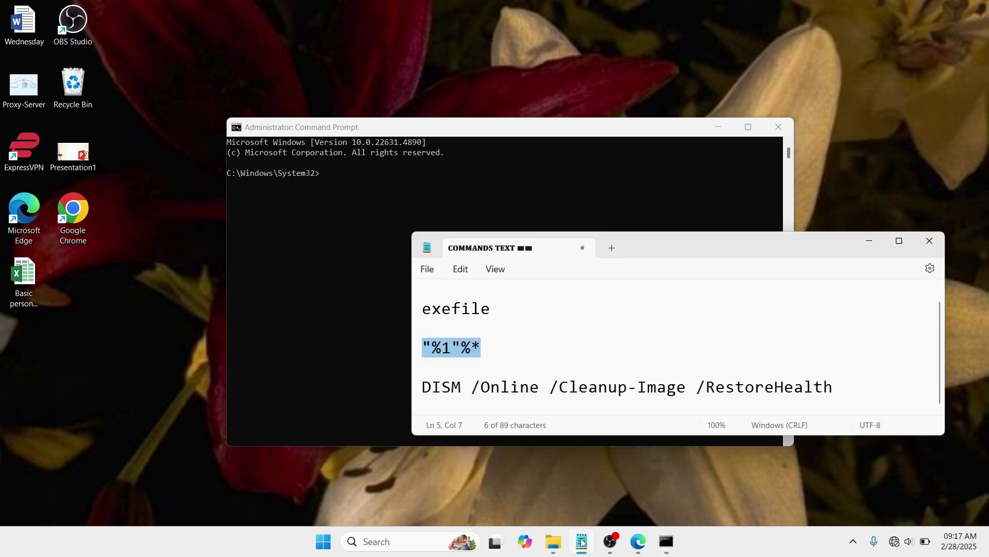
{"action": "left_click_drag", "start_coordinate": [840, 388], "coordinate": [426, 405]}
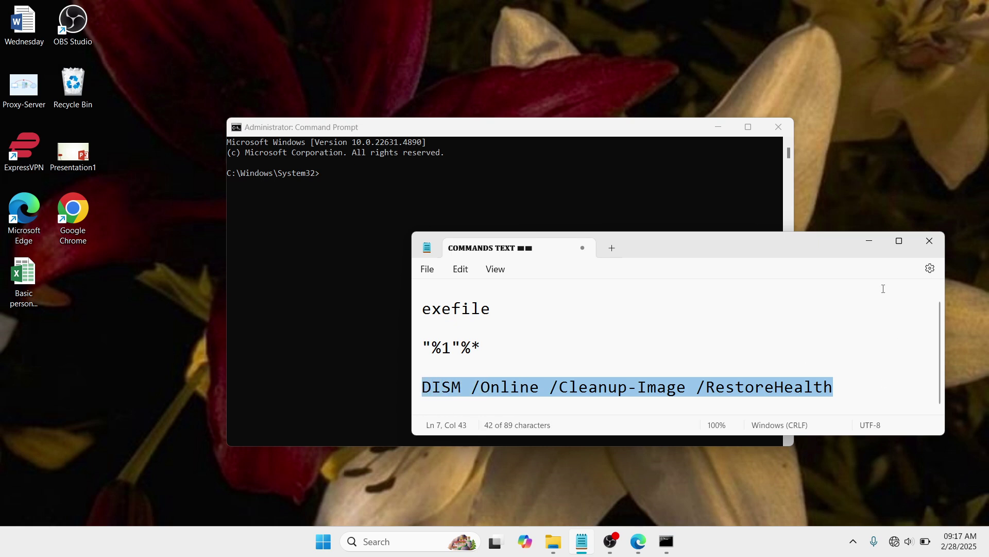
{"action": "left_click", "coordinate": [873, 248]}
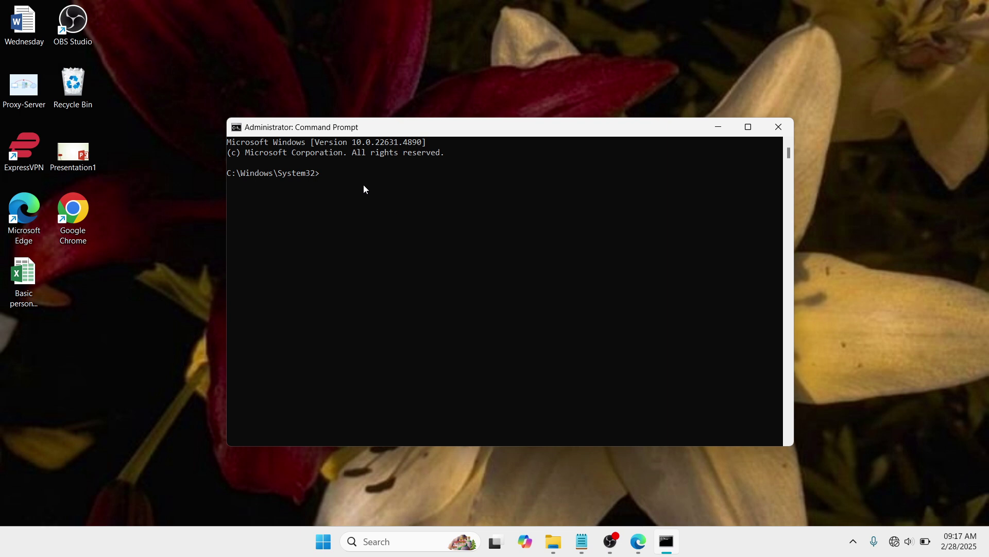
{"action": "type", "text": "DISM /Online /Cleanup-Image /RestoreHealth"}
{"action": "key", "text": "Return"}
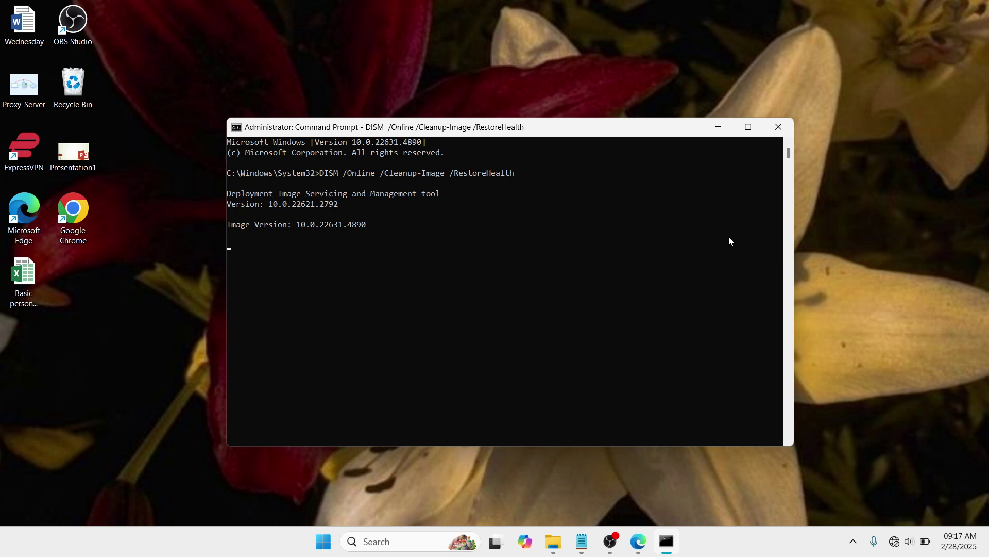
{"action": "left_click", "coordinate": [783, 126]}
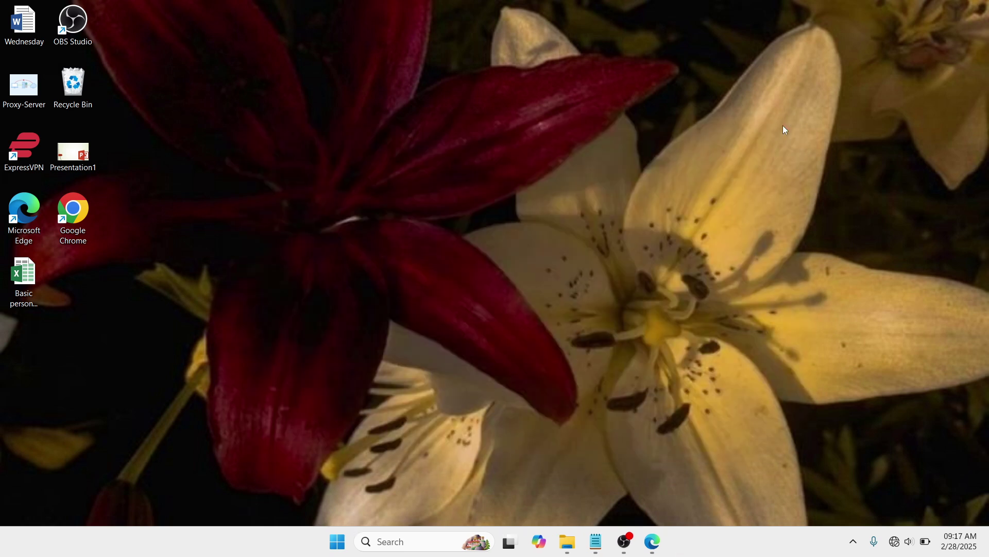
Bring up the computer's power options for shutting down or restarting
{"action": "left_click", "coordinate": [338, 543]}
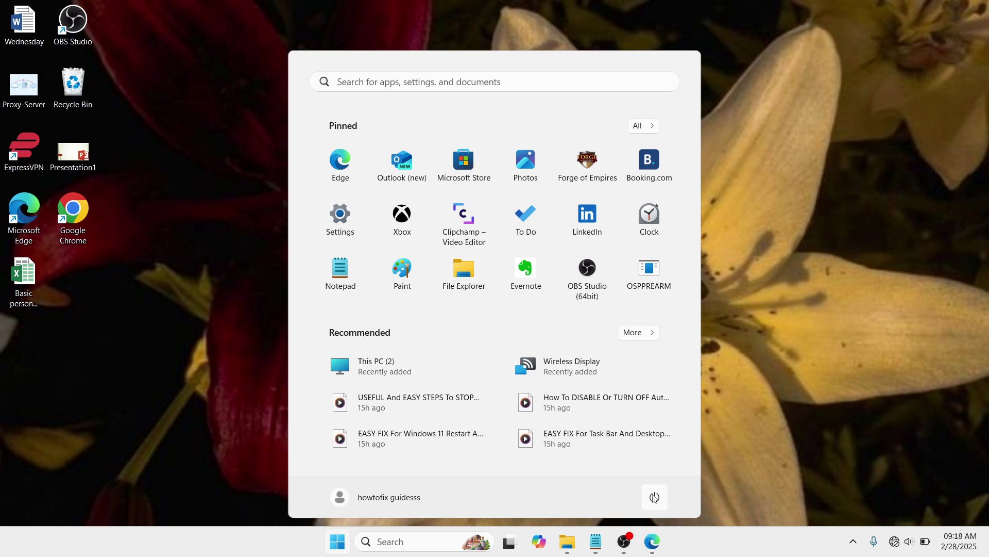
{"action": "left_click", "coordinate": [655, 498]}
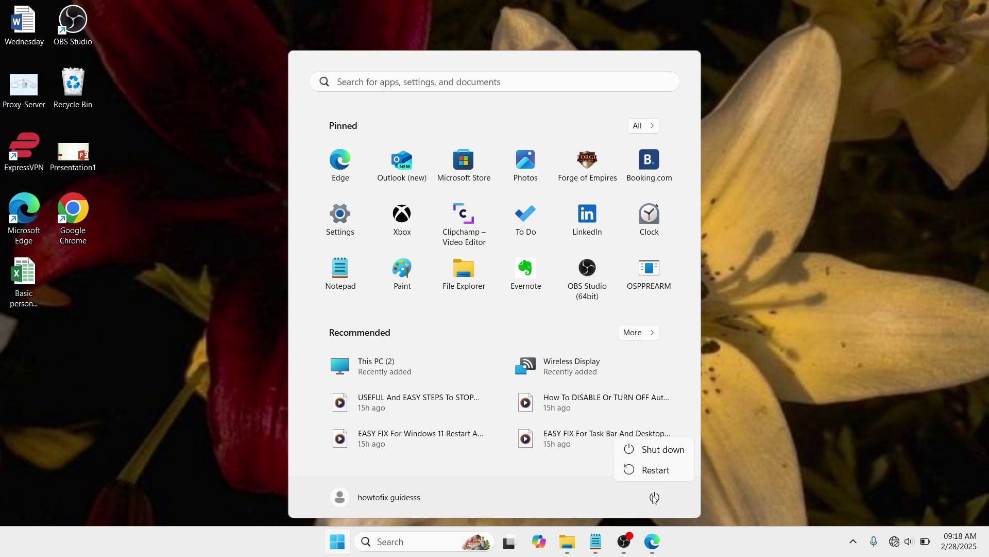